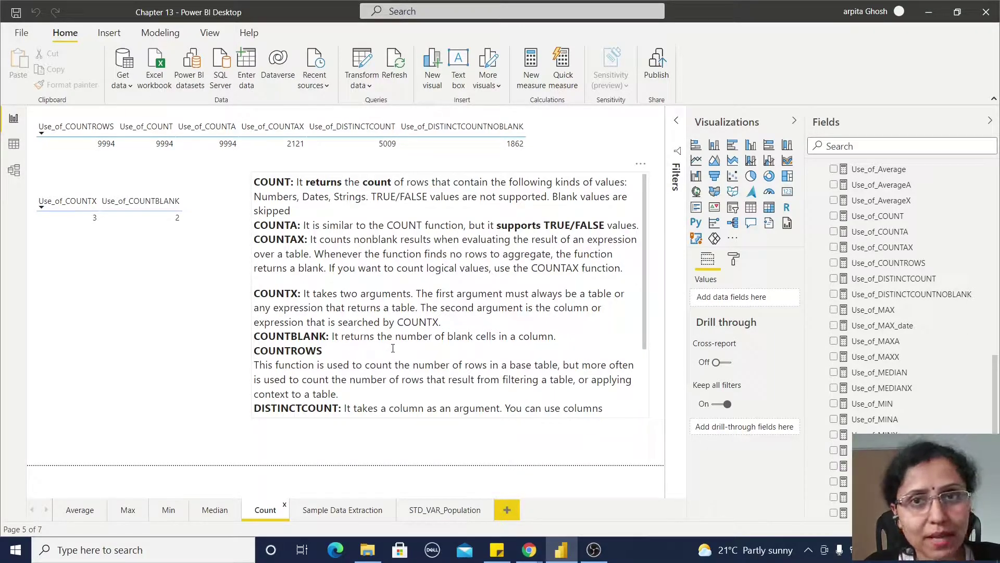
- Select Use_of_COUNT in Fields to show its formula, COUNT('US Superstore data'[Order Date])
scroll(397, 349, "down", 2)
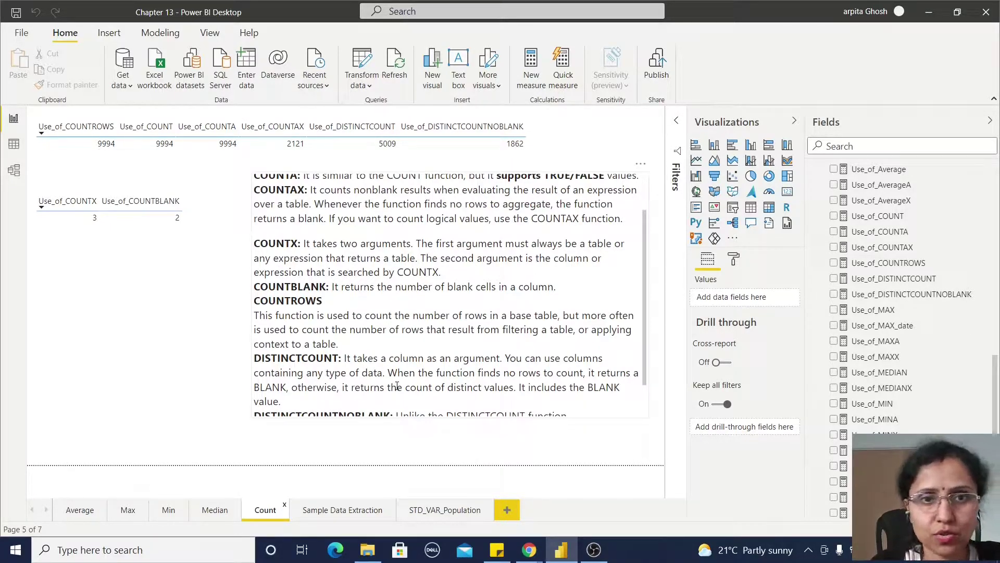
scroll(342, 339, "down", 2)
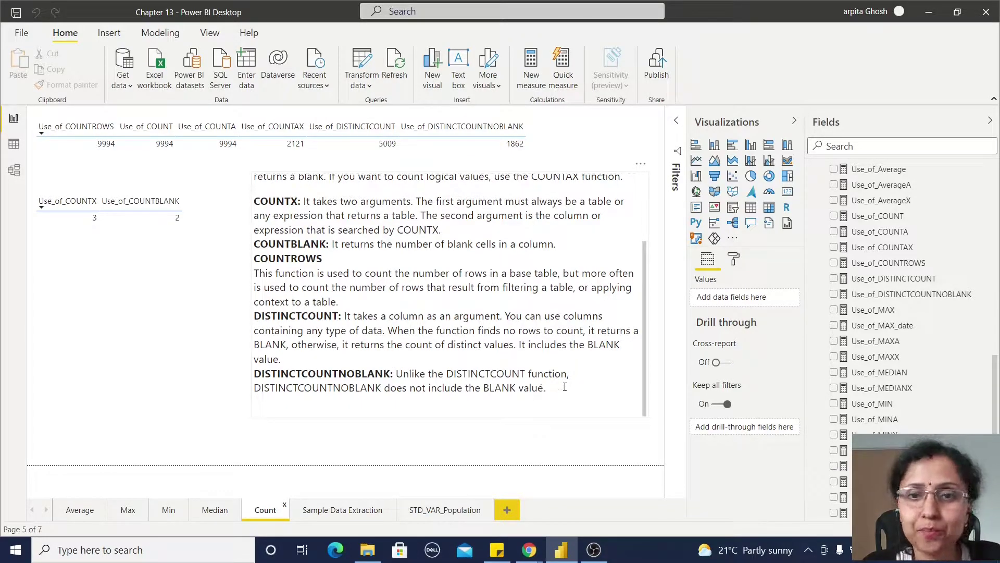
scroll(555, 346, "up", 3)
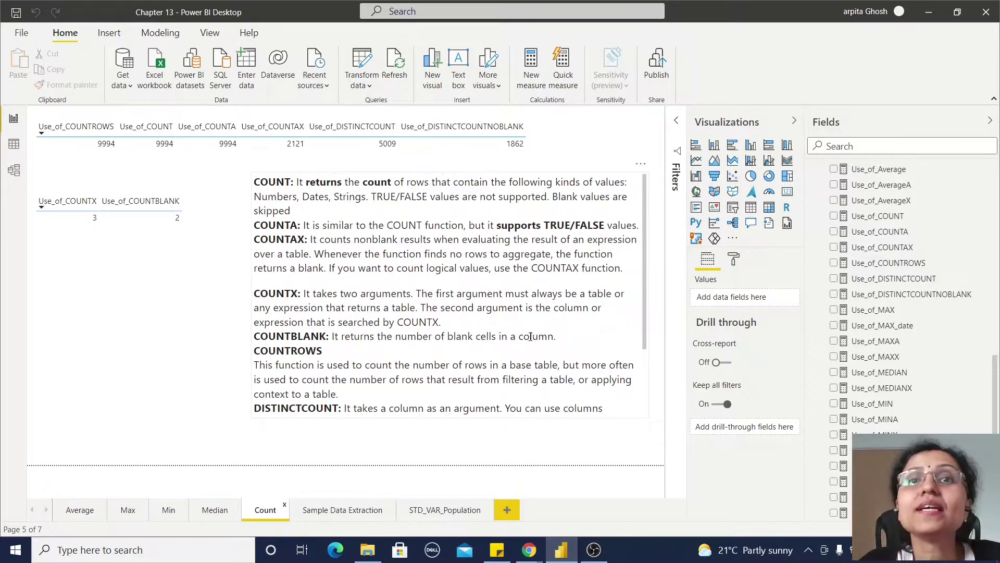
scroll(960, 334, "up", 10)
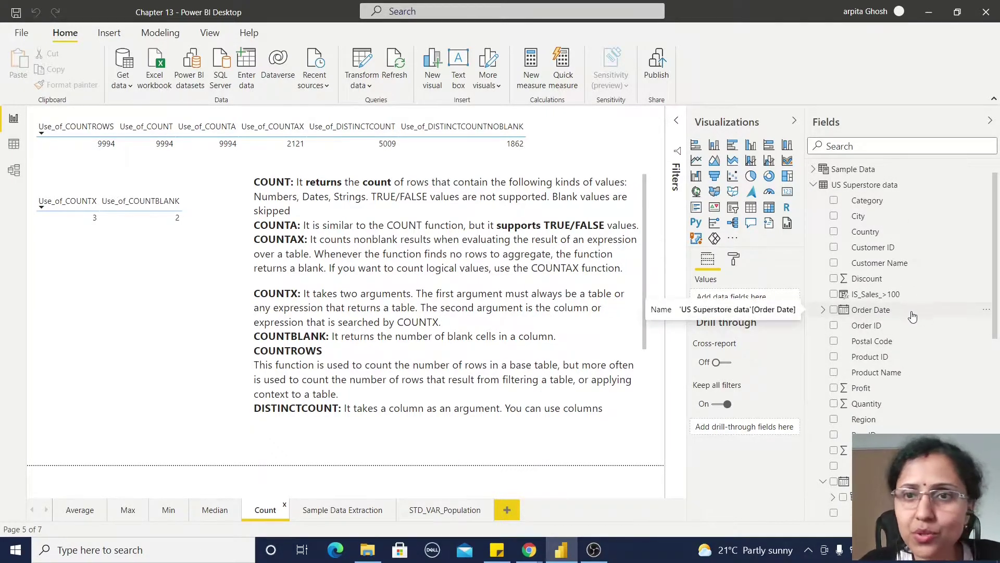
scroll(919, 328, "down", 3)
scroll(936, 383, "down", 3)
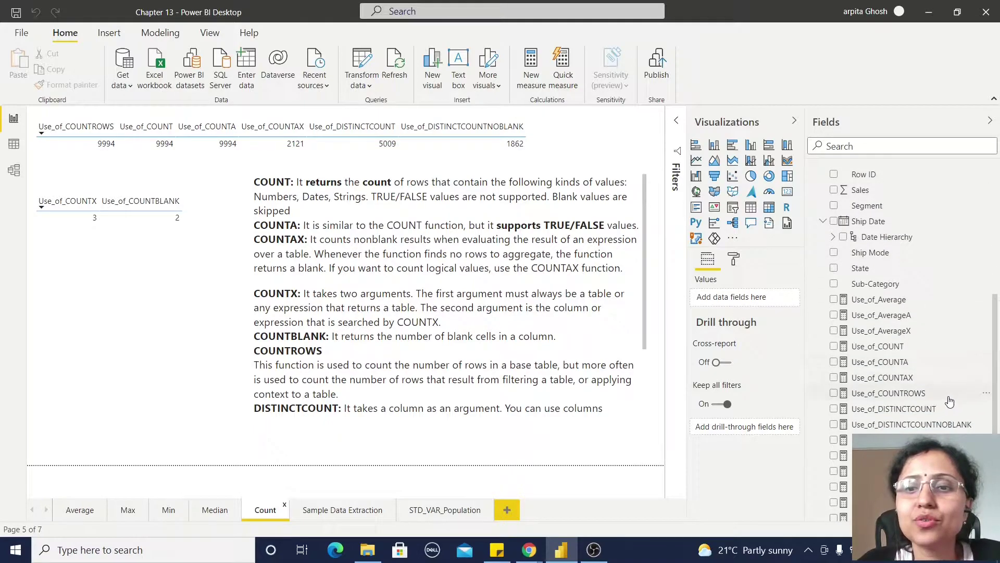
left_click(894, 352)
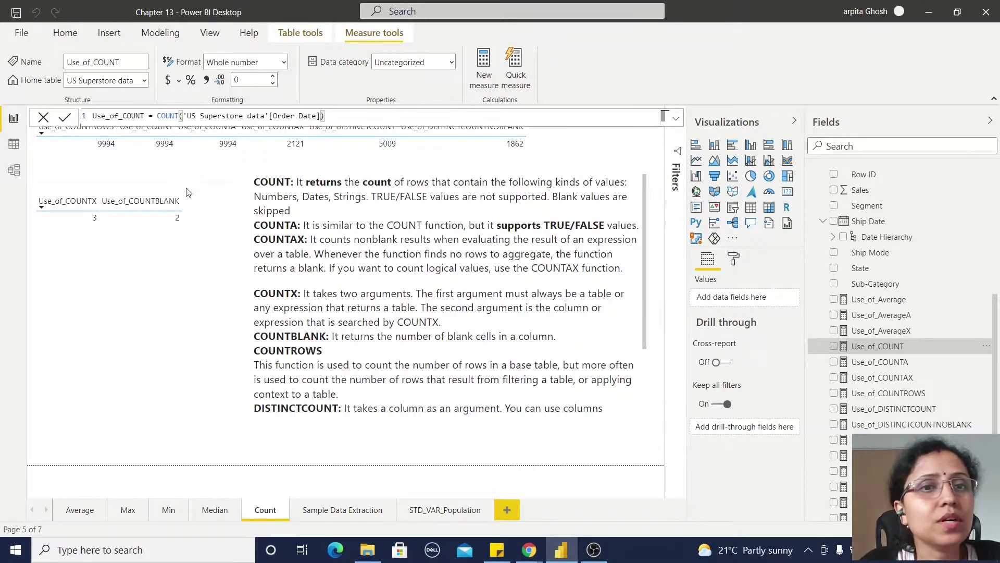
- Compare the Use_of_COUNTA formula with the IF definition of IS_Sales_>100, then close the formula
left_click(161, 184)
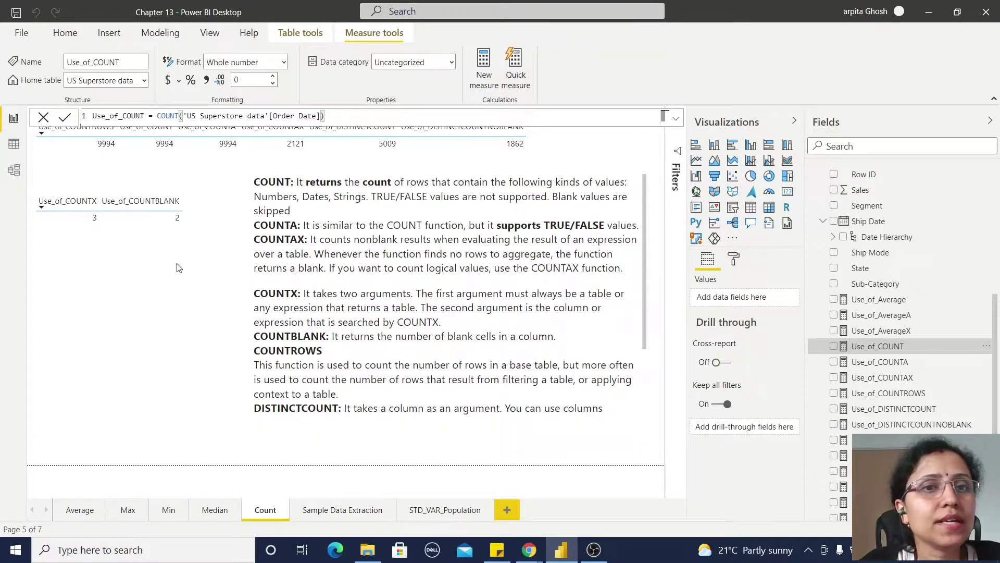
left_click(896, 365)
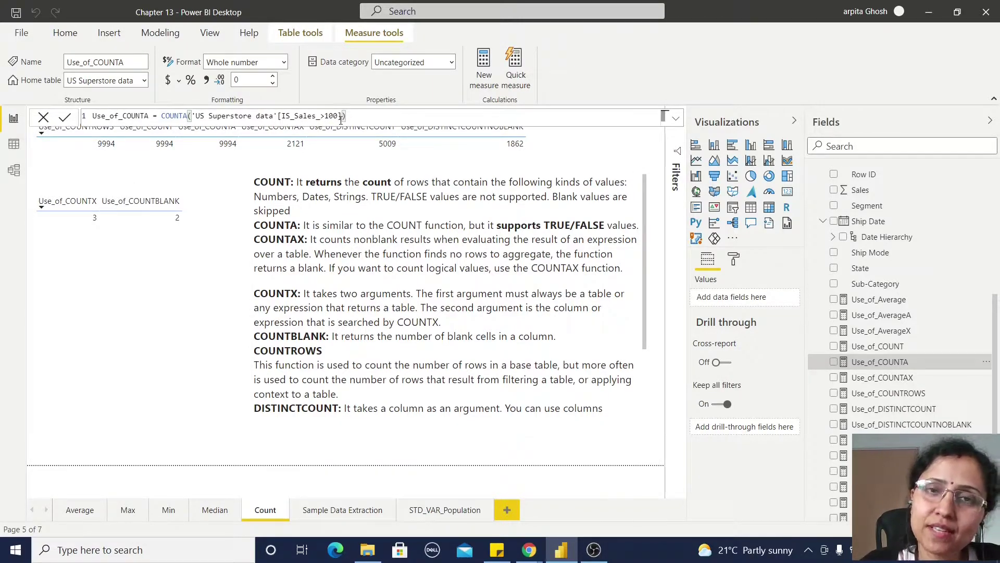
scroll(964, 345, "up", 5)
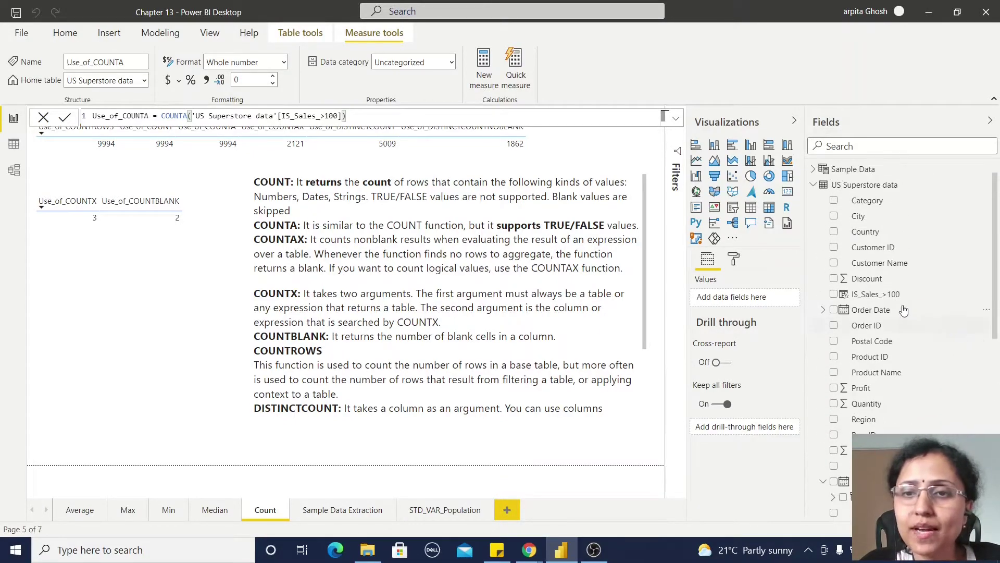
left_click(868, 293)
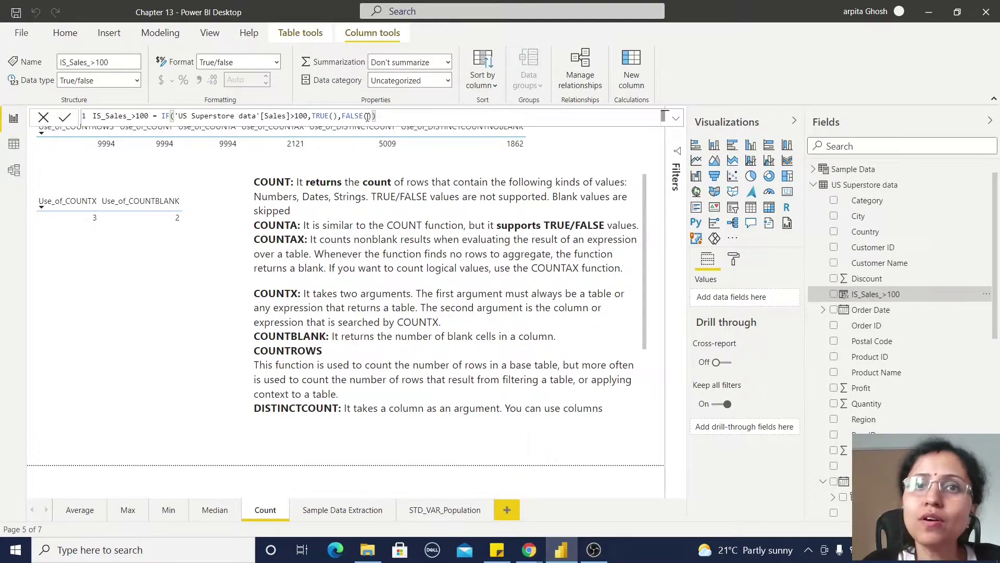
scroll(918, 364, "down", 5)
left_click(892, 363)
left_click(174, 295)
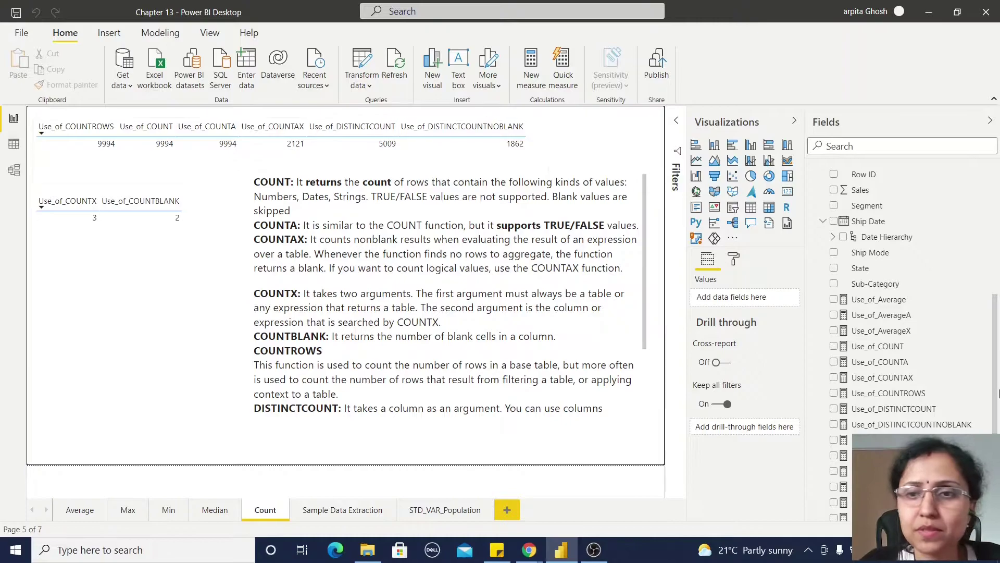
- Read the Use_of_COUNTAX formula counting Postal Code over Furniture rows, then select the top table
left_click(905, 380)
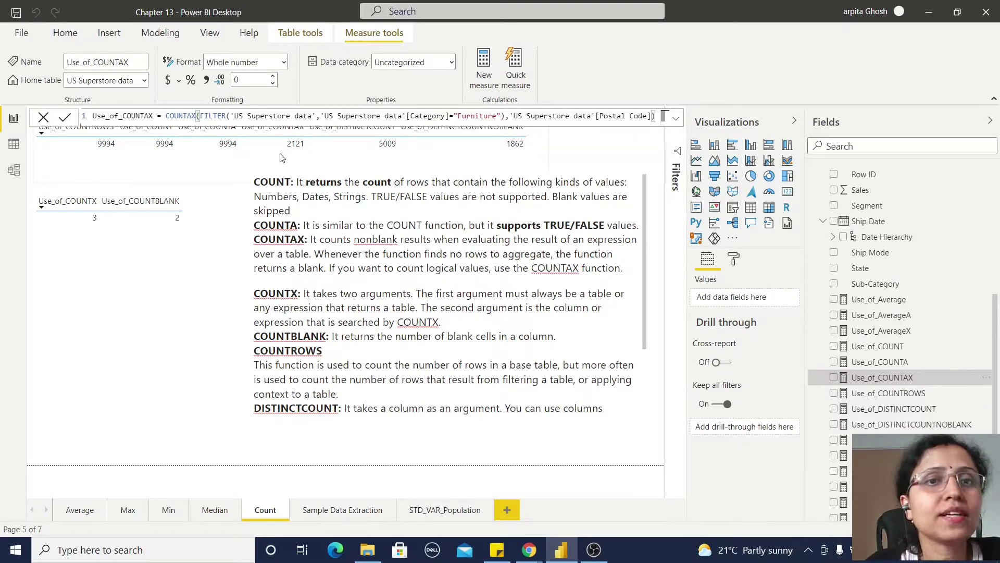
left_click(275, 158)
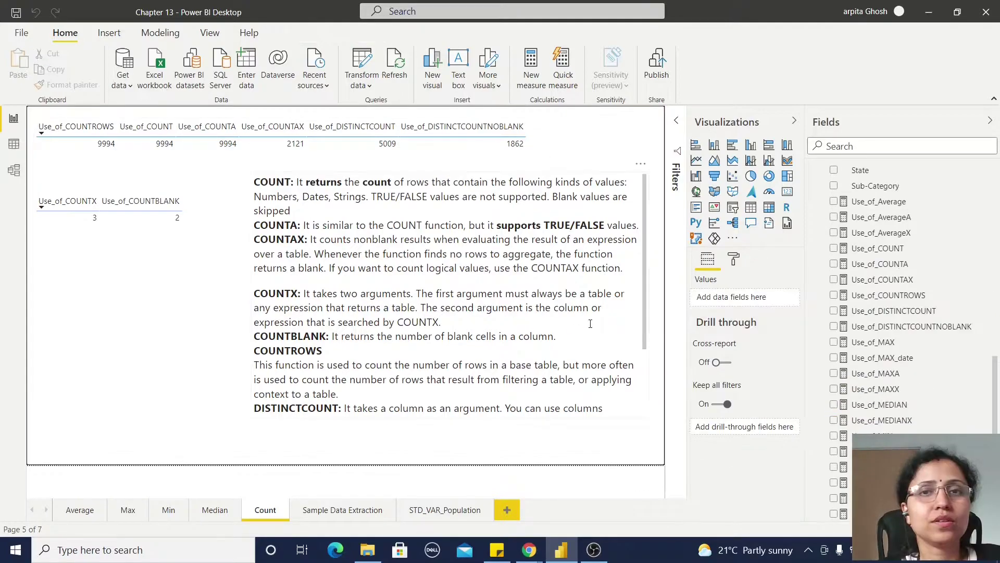
- Review the Use_of_COUNTROWS and Use_of_DISTINCTCOUNT (distinct Order ID, 5009) formulas, closing each afterwards
left_click(247, 299)
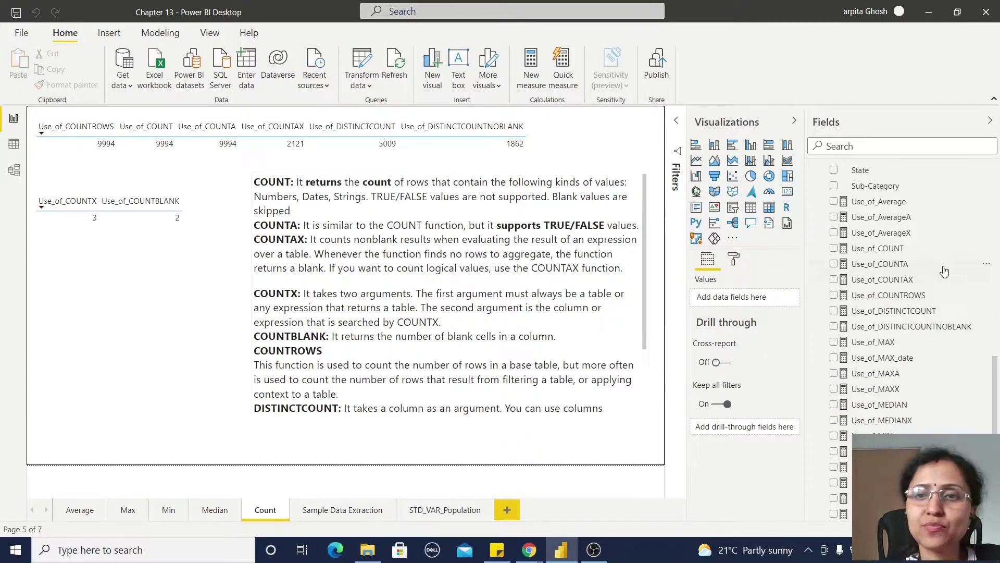
left_click(907, 300)
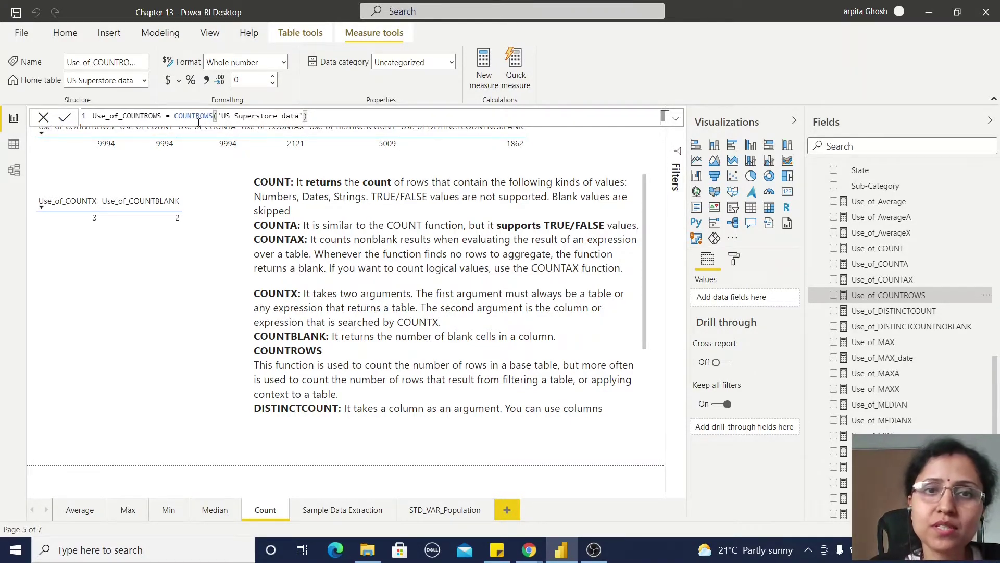
left_click(161, 299)
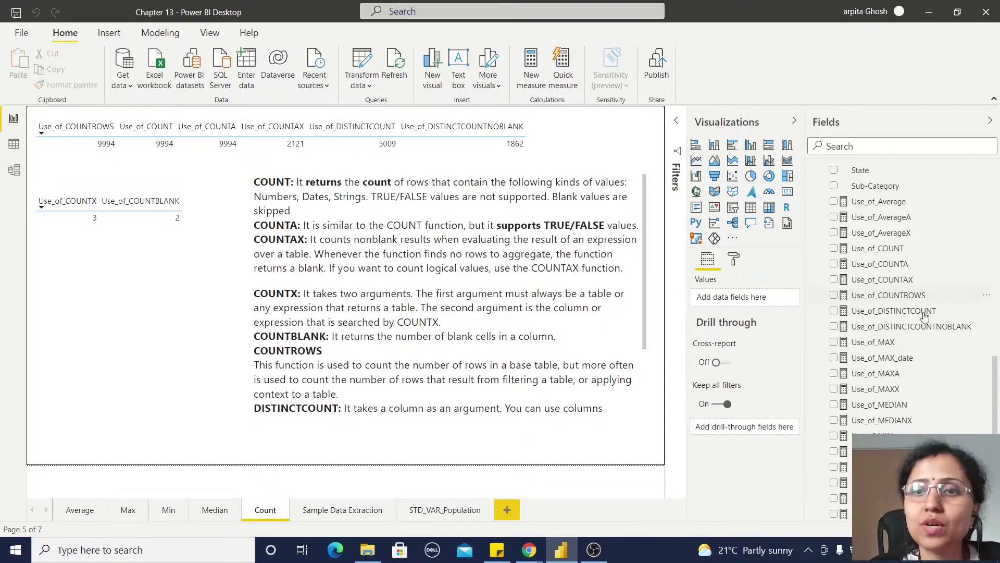
left_click(894, 312)
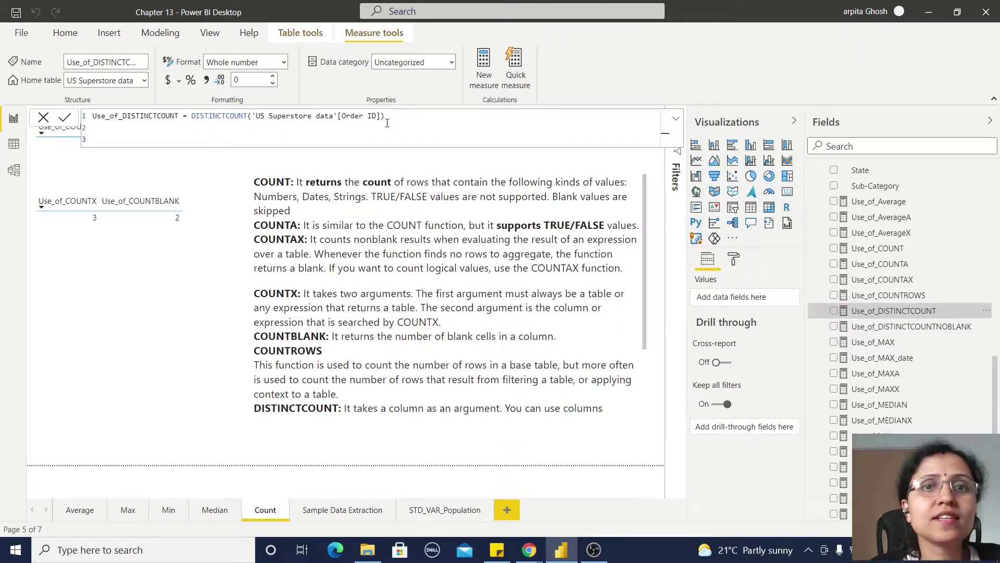
left_click(165, 252)
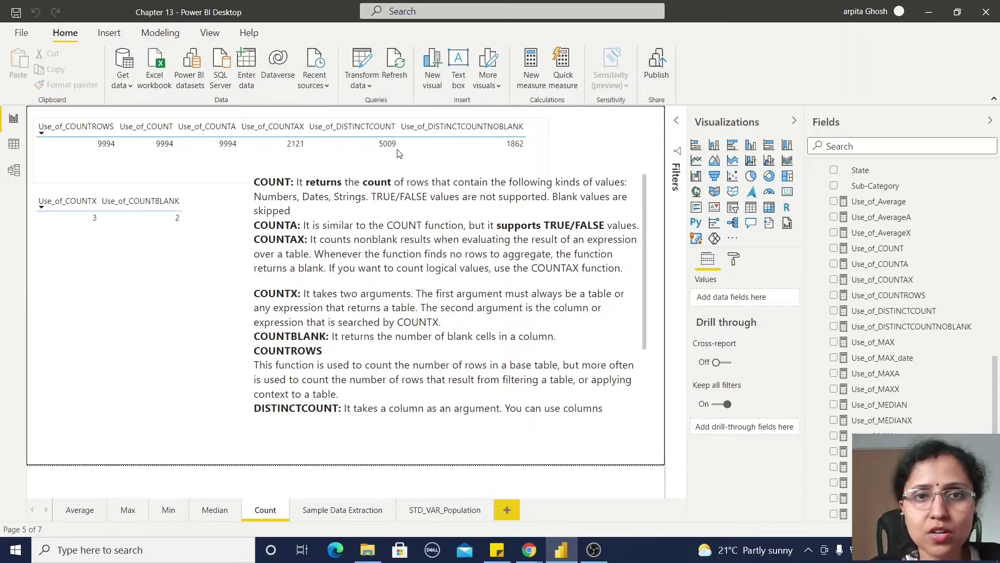
- Show the Use_of_DISTINCTCOUNTNOBLANK formula on Product ID, then select the COUNTX/COUNTBLANK table to see its measures
left_click(898, 327)
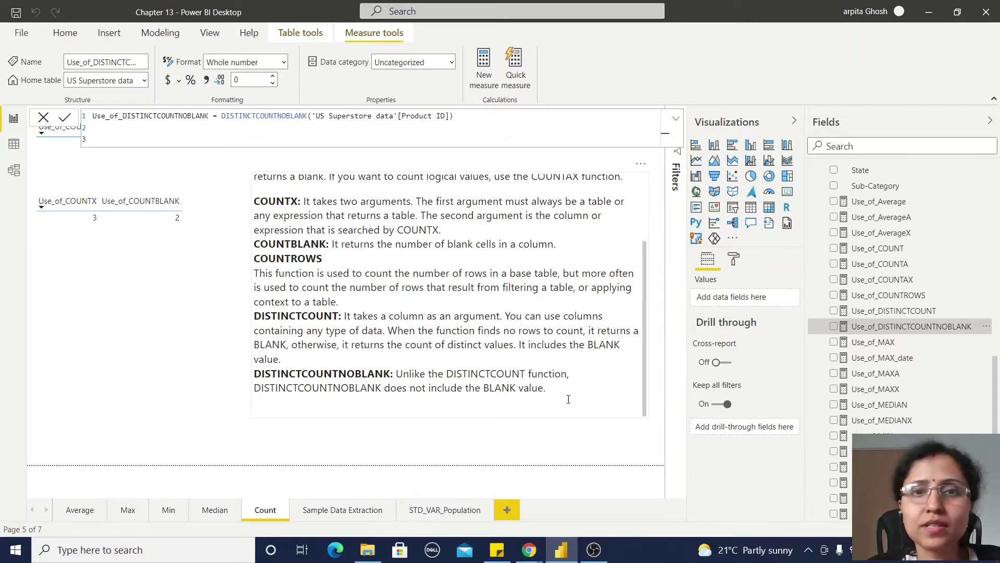
left_click(108, 241)
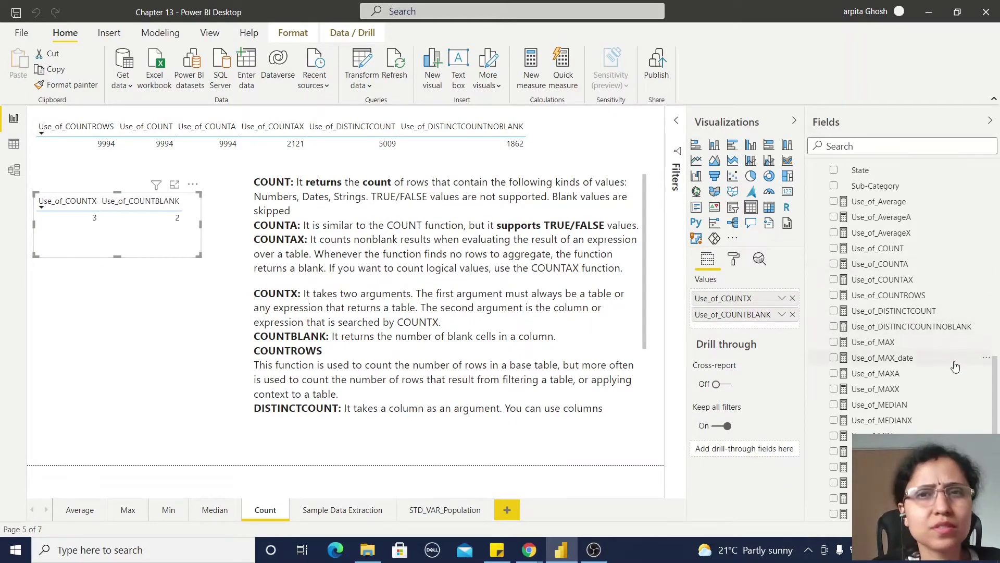
- Inspect the five-row Person_Data table in Data view, with two blank phones, then return to Report view
scroll(956, 368, "up", 1)
scroll(956, 368, "up", 5)
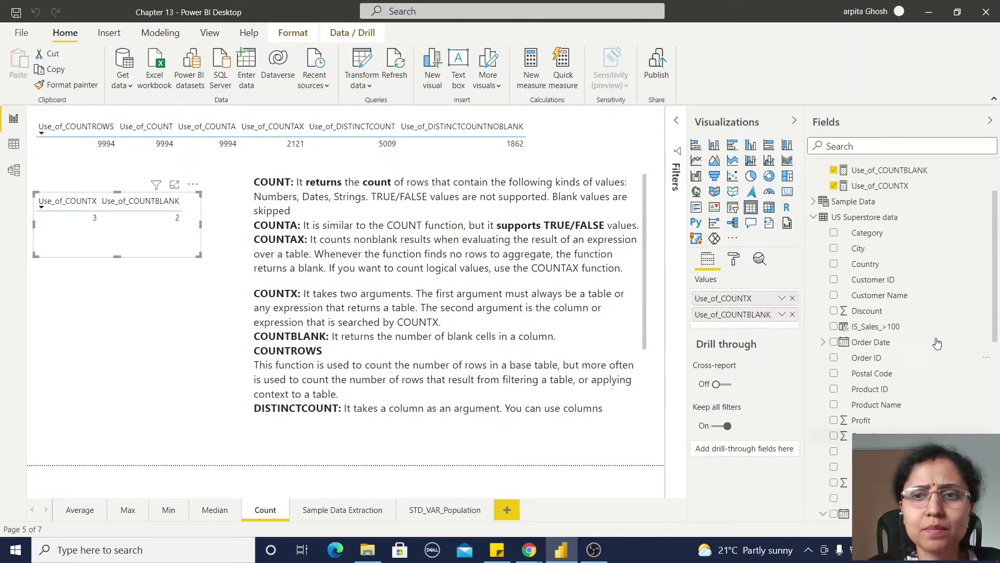
left_click(813, 211)
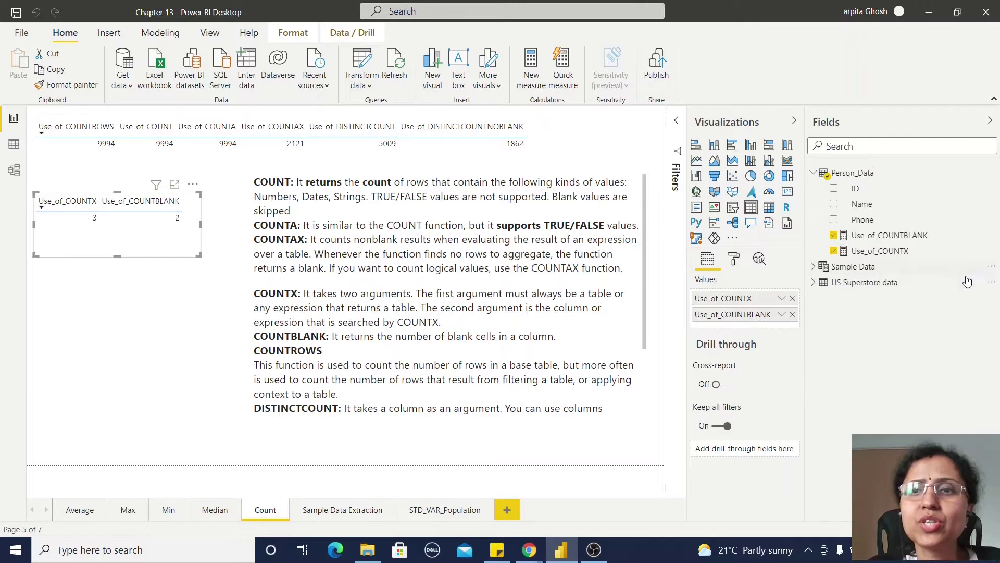
left_click(865, 177)
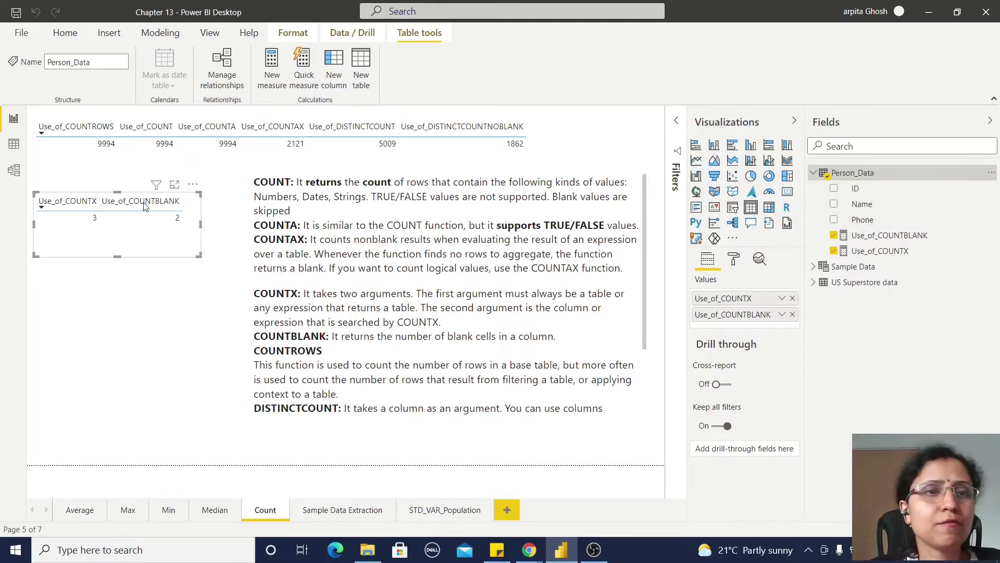
left_click(14, 144)
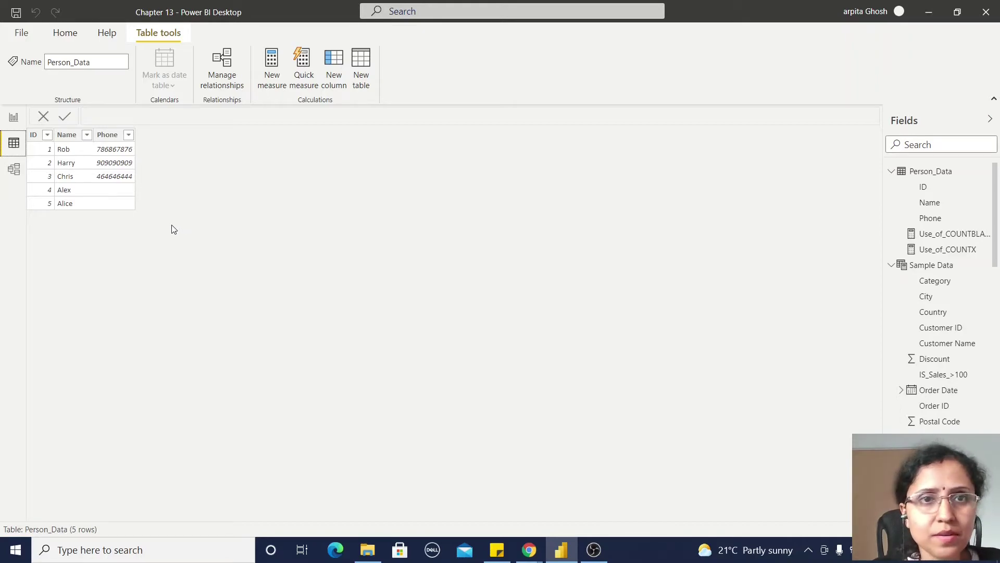
left_click(13, 117)
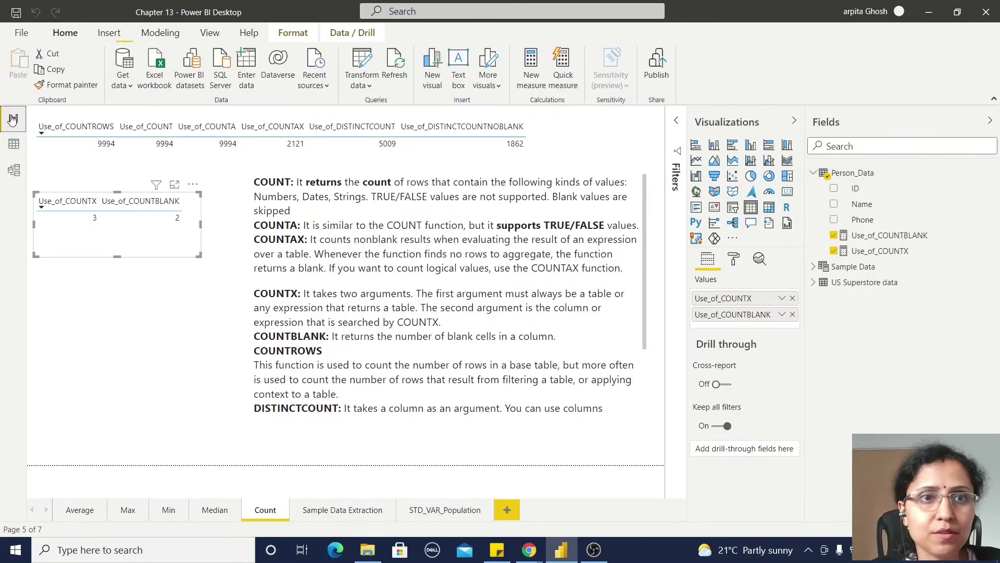
- Show COUNTX(Person_Data, Person_Data[Phone]), then the COUNTBLANK(Person_Data[Phone]) measure formula
left_click(904, 252)
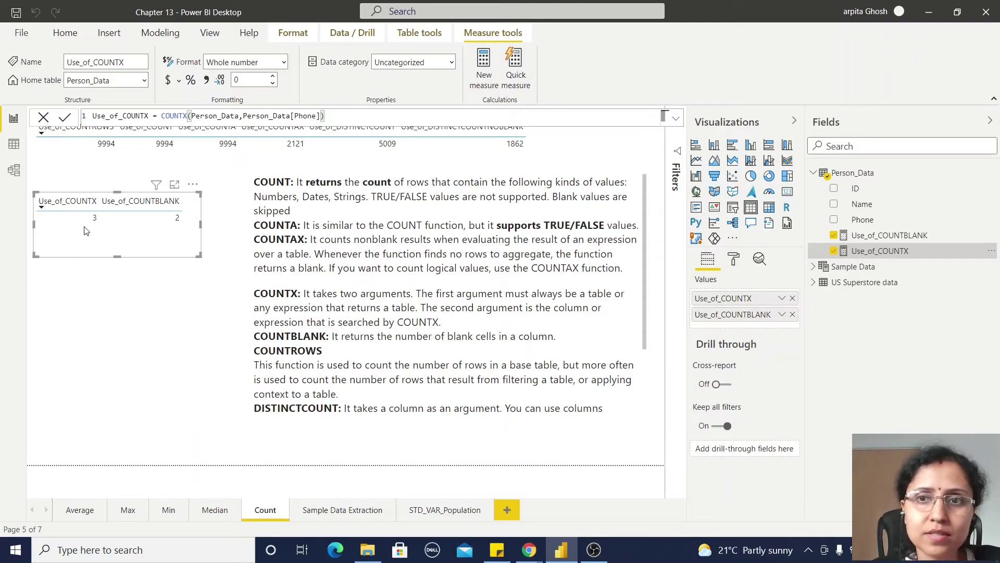
left_click(927, 241)
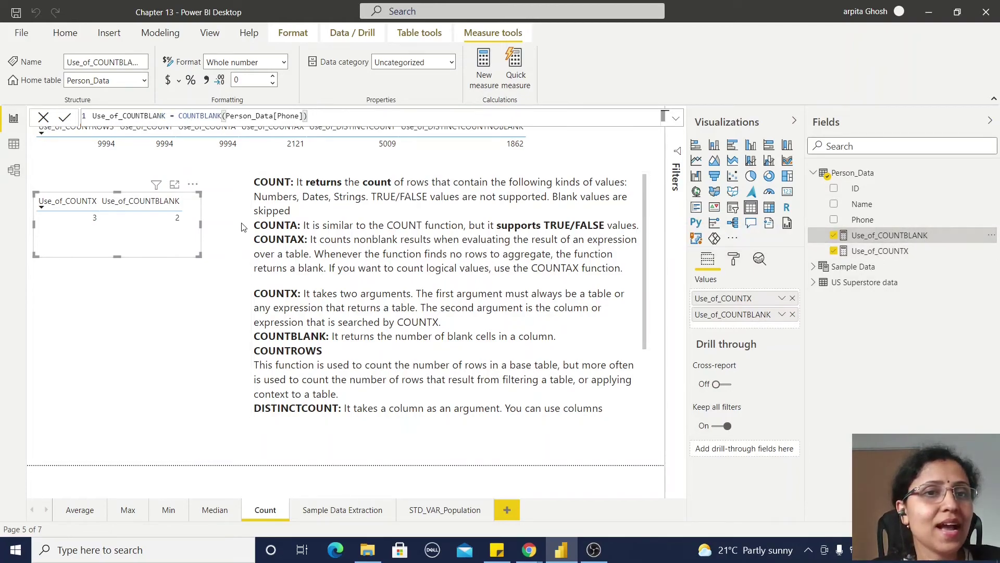